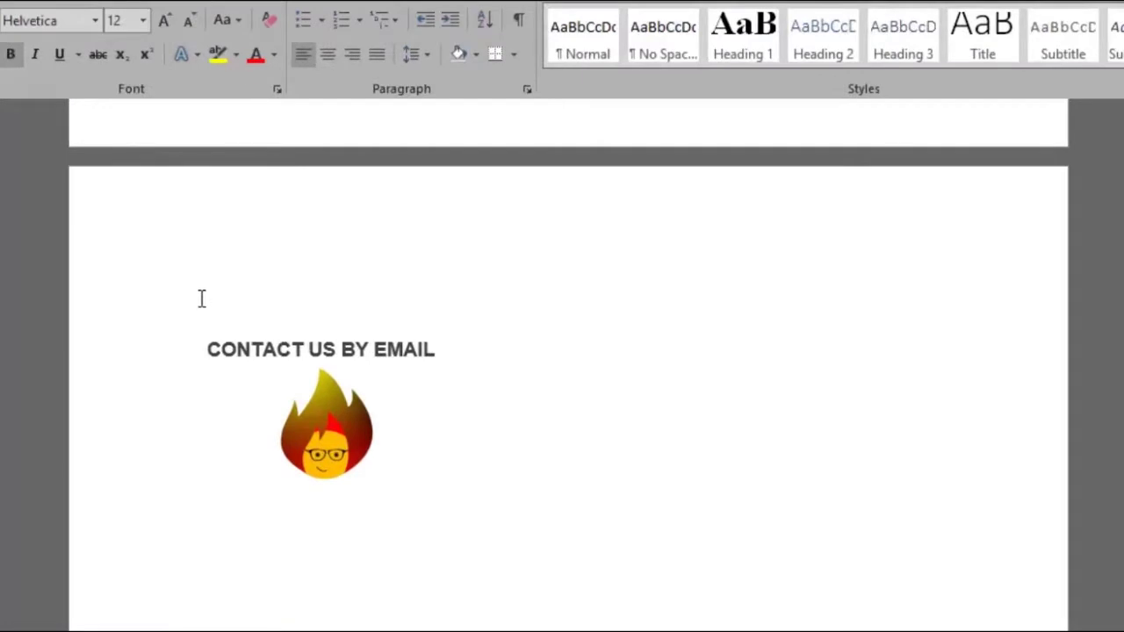
Right-click the empty line above the CONTACT US BY EMAIL heading.
{"action": "right_click", "coordinate": [208, 301]}
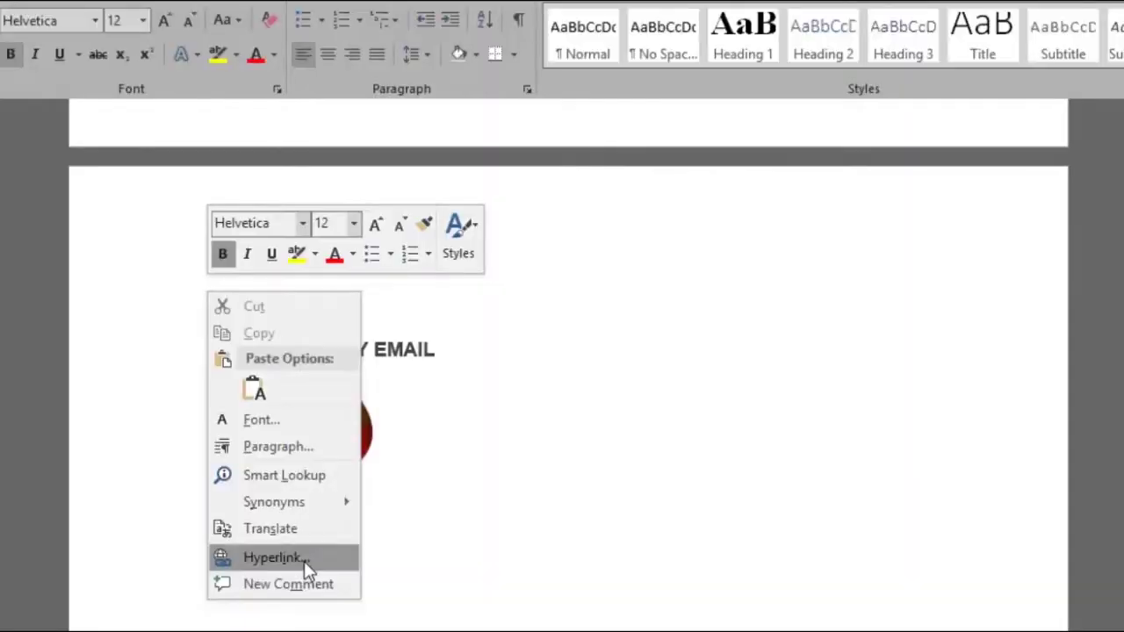
Insert a 'New Document' hyperlink that creates a new document named Test.
{"action": "left_click", "coordinate": [305, 562]}
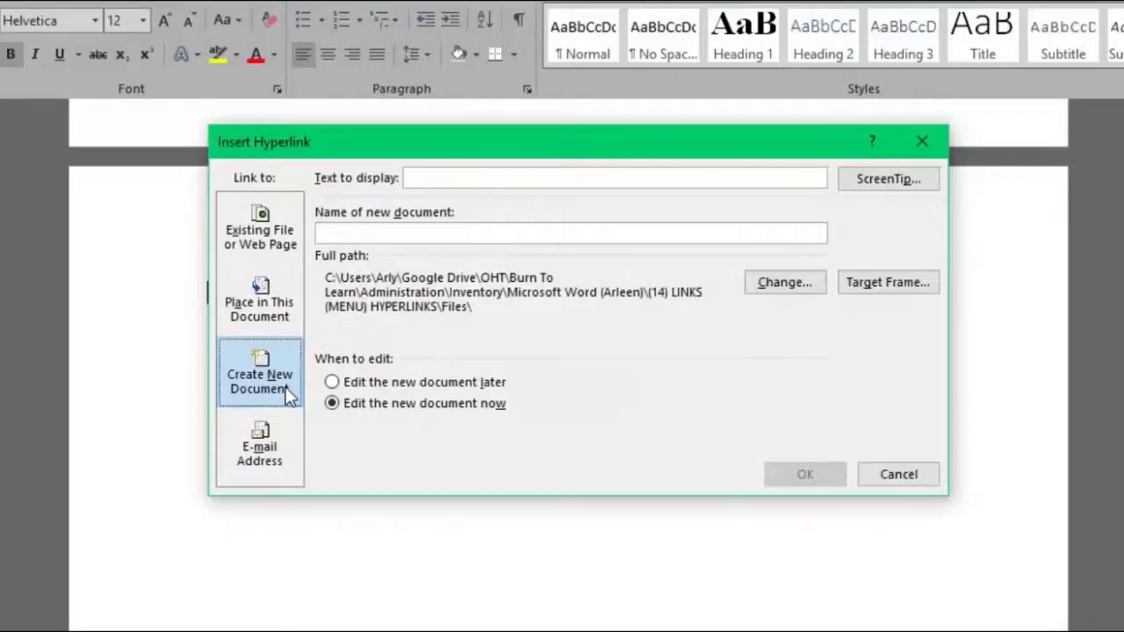
{"action": "left_click", "coordinate": [431, 181]}
{"action": "type", "text": "N"}
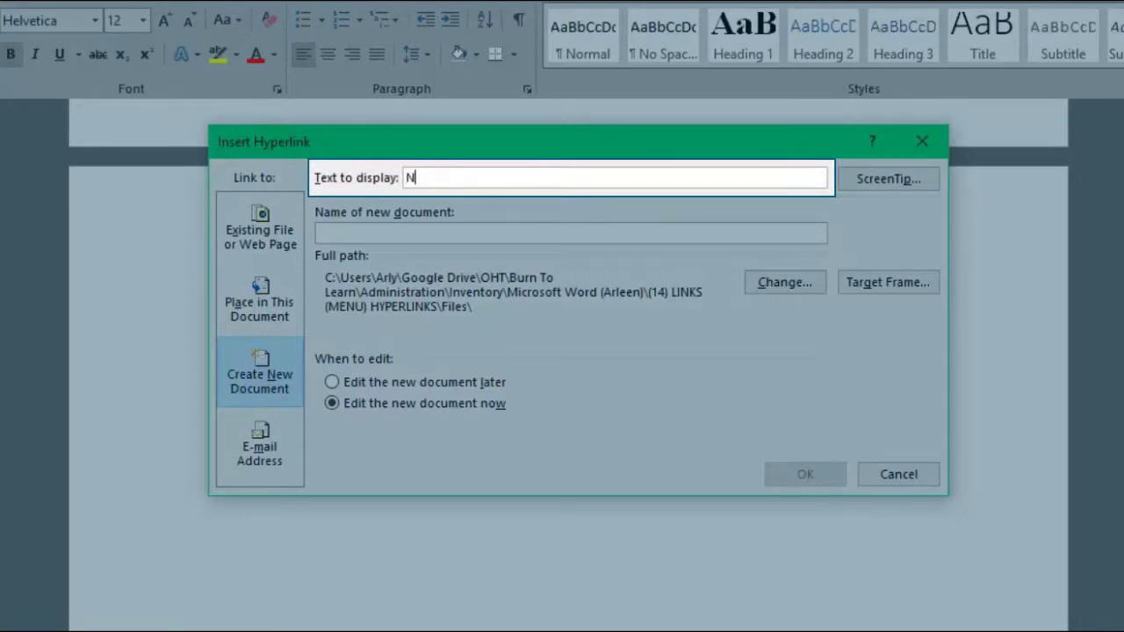
{"action": "type", "text": "ew Doc"}
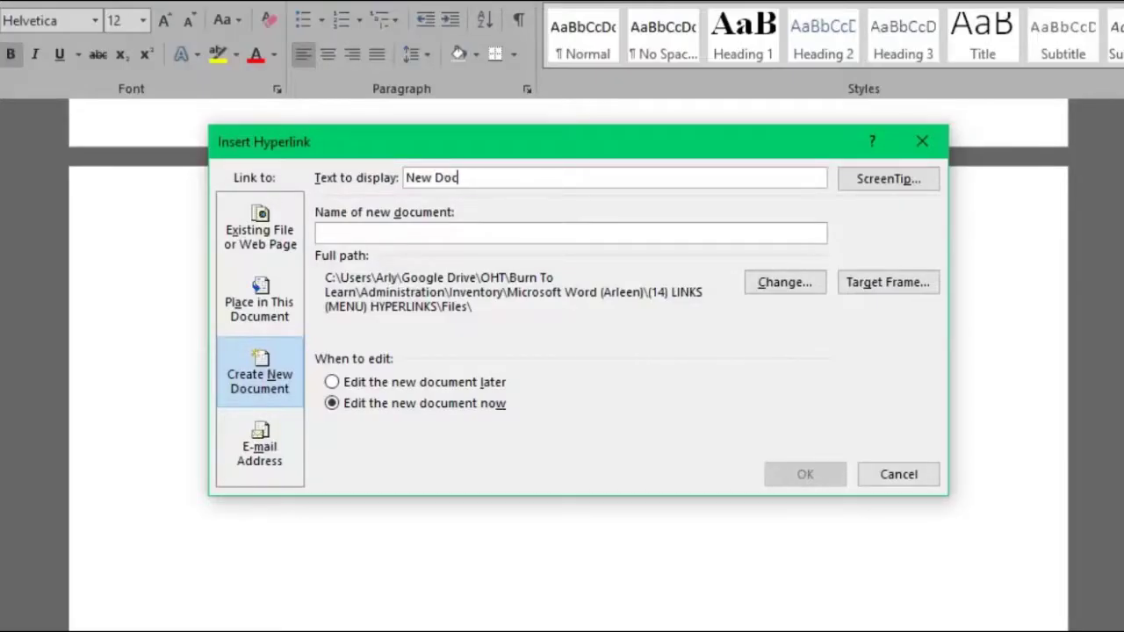
{"action": "type", "text": "ument"}
{"action": "left_click", "coordinate": [482, 230]}
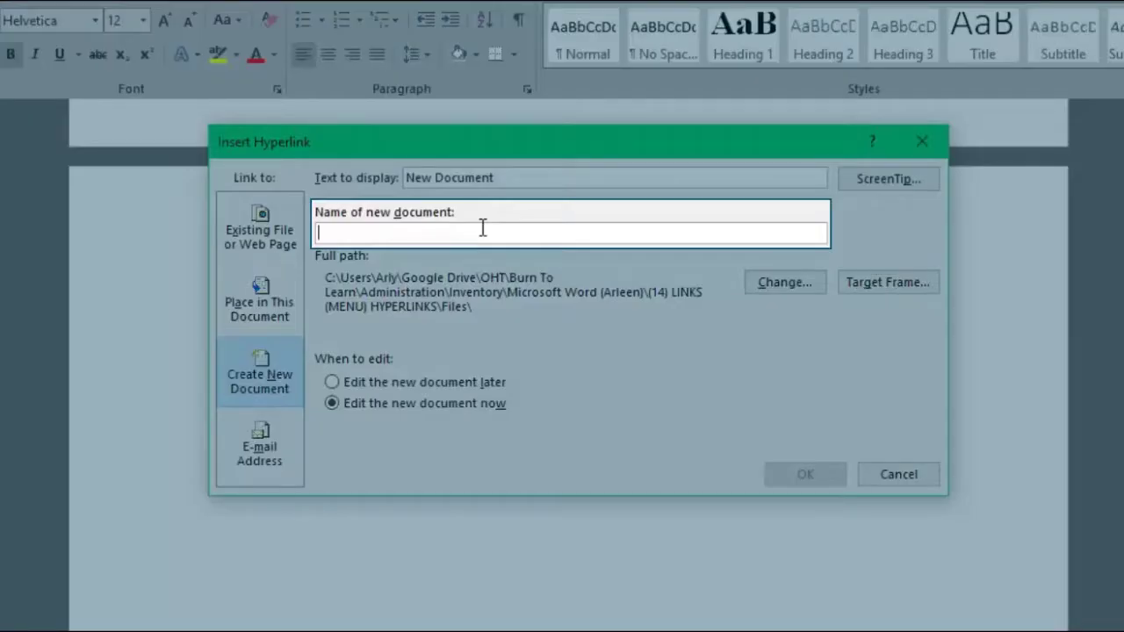
{"action": "type", "text": "Test"}
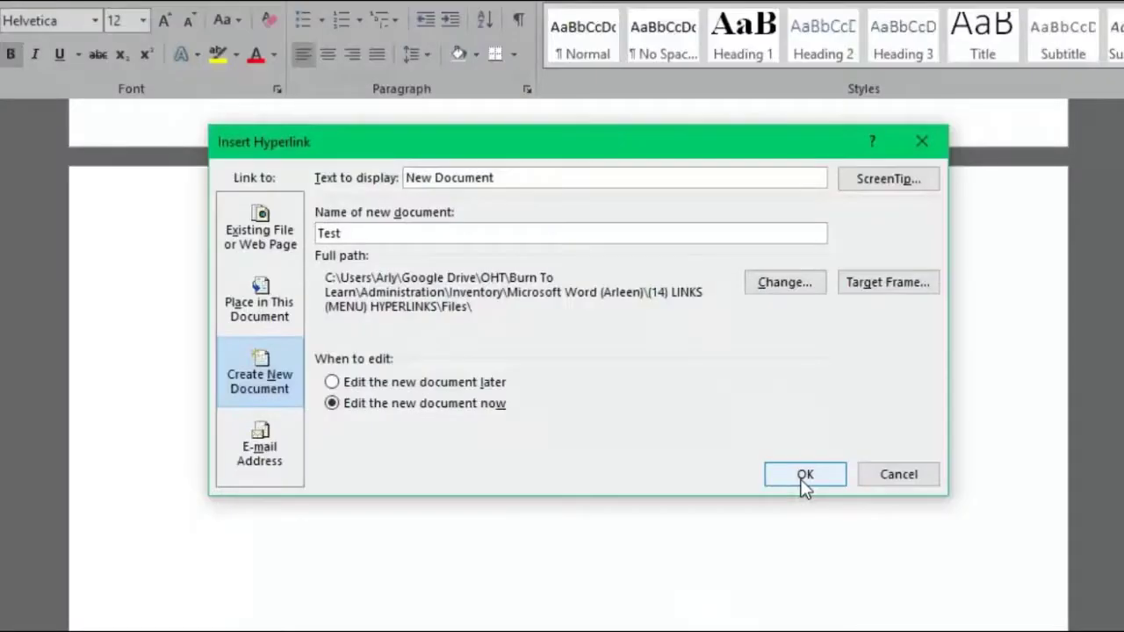
{"action": "left_click", "coordinate": [803, 483]}
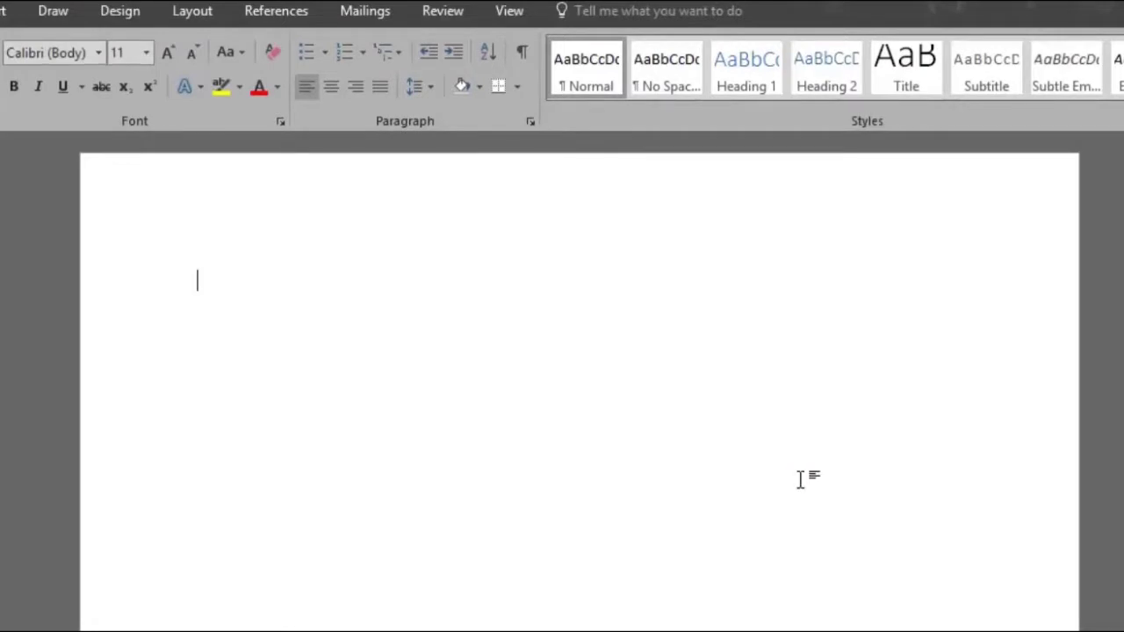
Type 'Burn To Learn' into the new Test document.
{"action": "type", "text": "Burn To"}
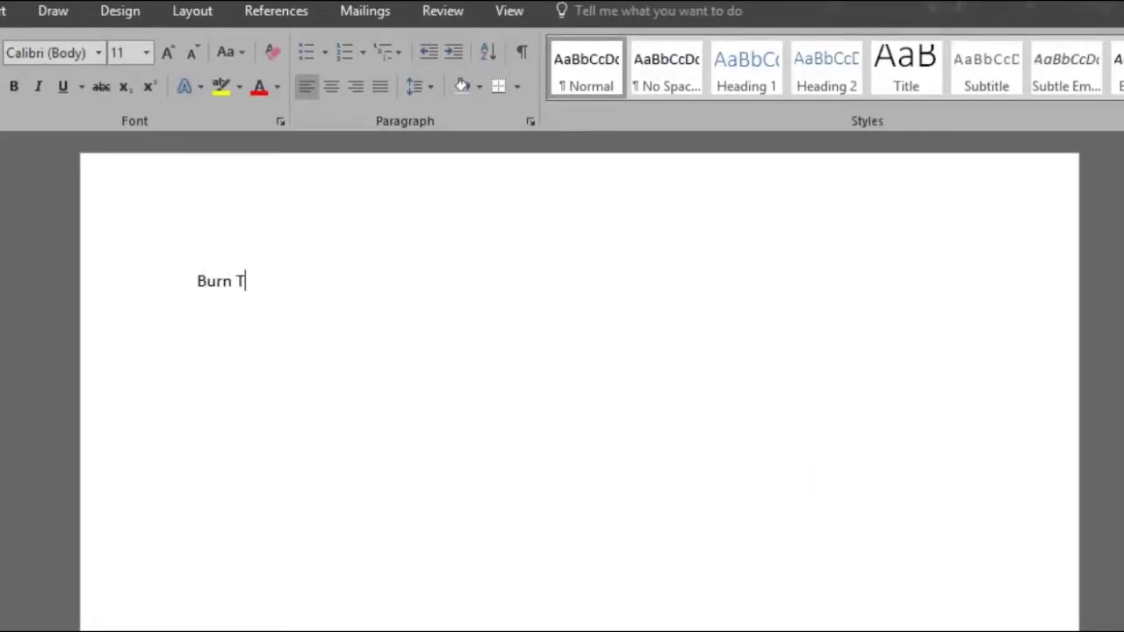
{"action": "type", "text": " Learn"}
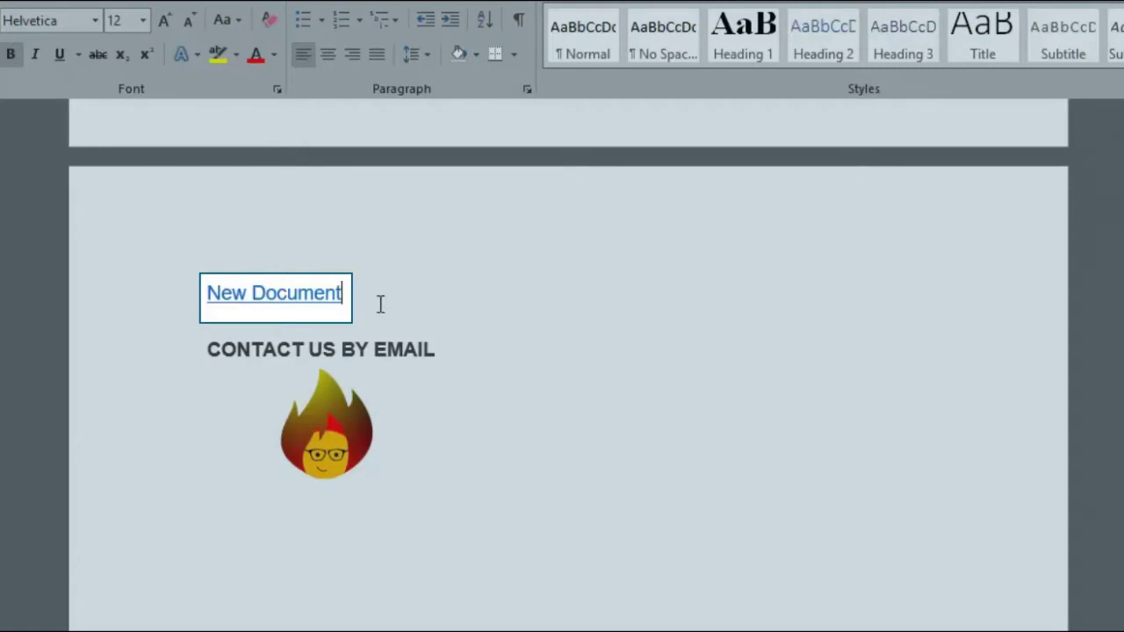
Follow the New Document link to Test, then right-click the line below the flame picture.
{"action": "mouse_move", "coordinate": [307, 293]}
{"action": "key", "text": "ctrl"}
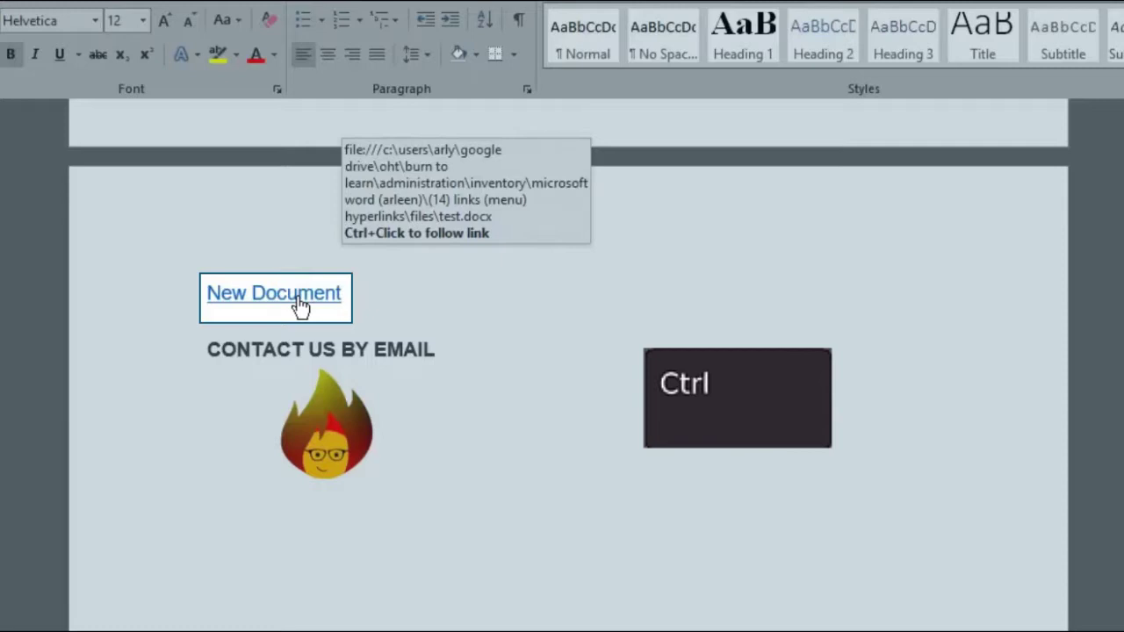
{"action": "left_click", "coordinate": [299, 301], "text": "ctrl"}
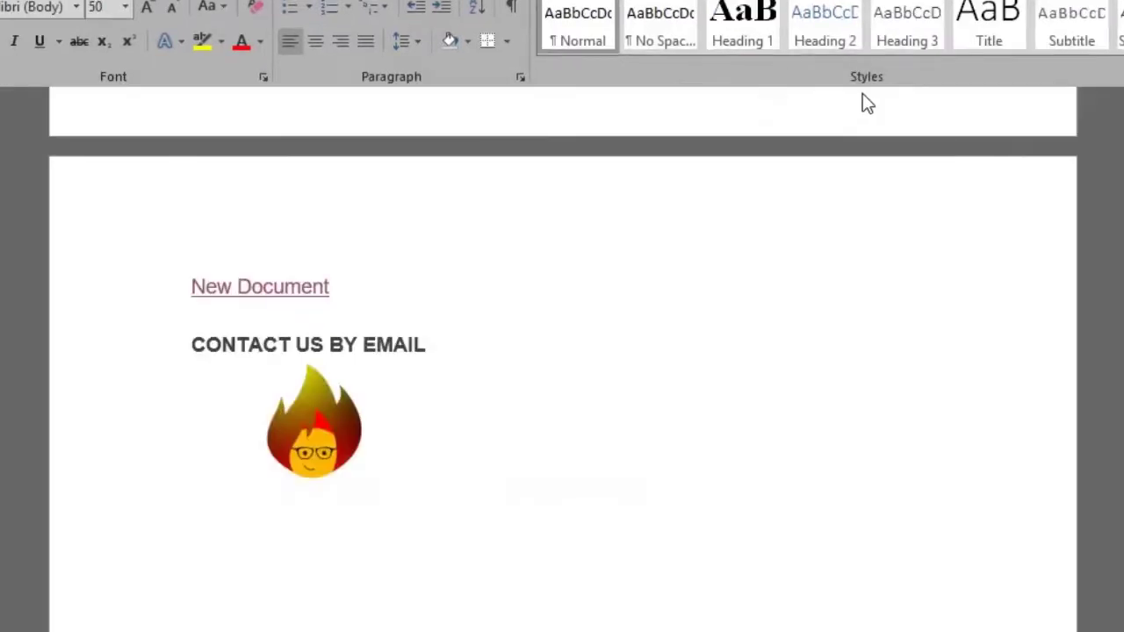
{"action": "left_click", "coordinate": [210, 556]}
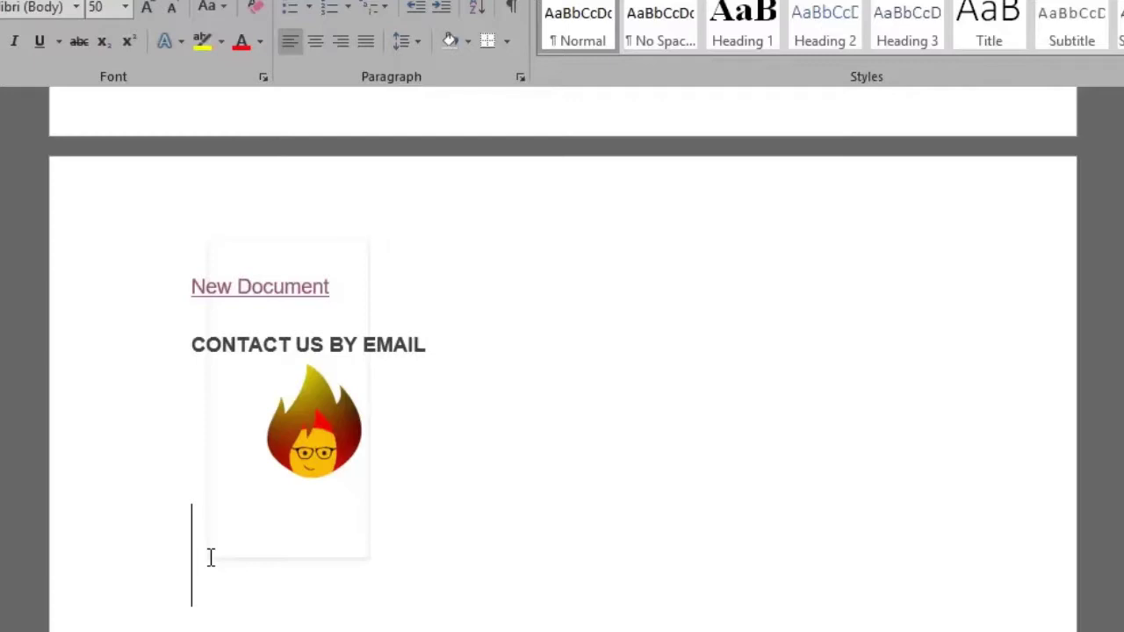
{"action": "right_click", "coordinate": [211, 557]}
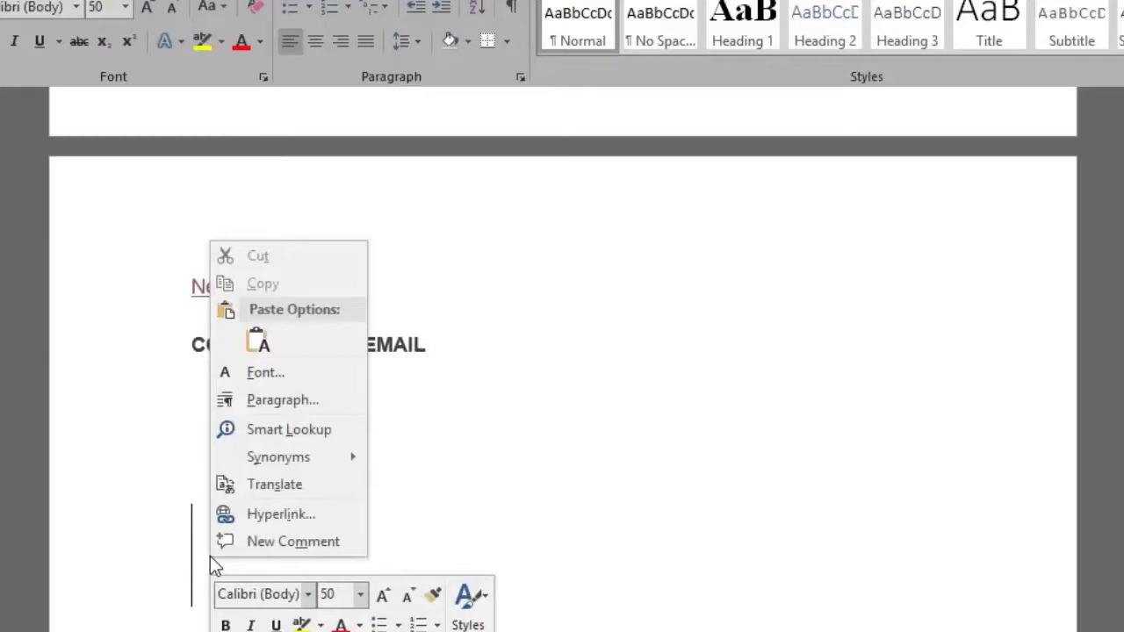
Link the empty line below the flame picture to the existing file Water Cycle.docx.
{"action": "left_click", "coordinate": [326, 516]}
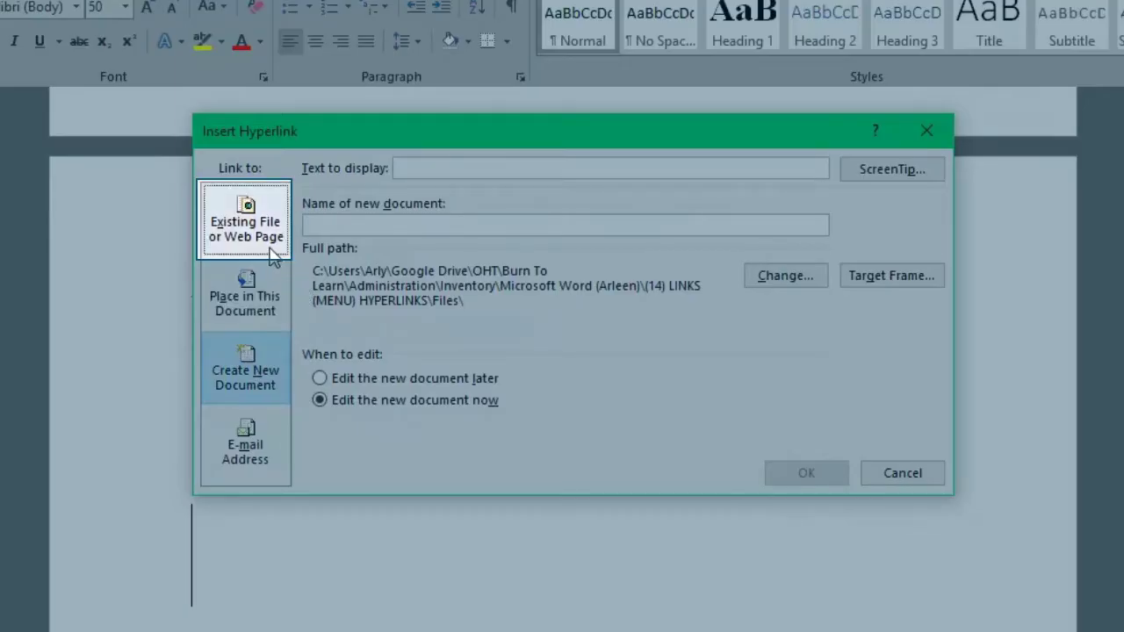
{"action": "left_click", "coordinate": [273, 255]}
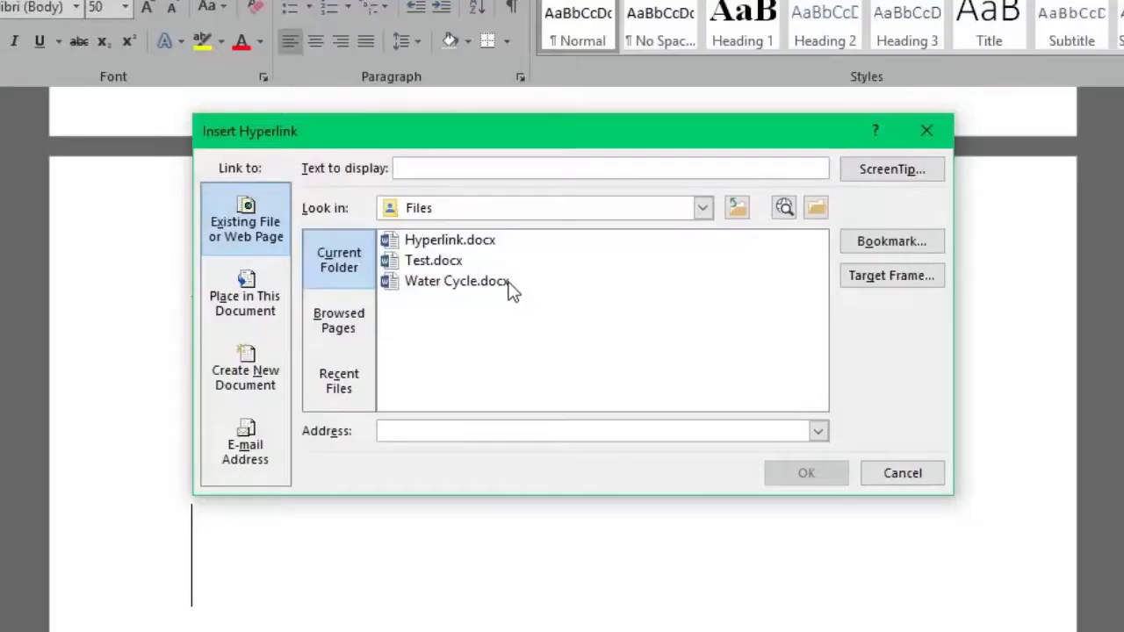
{"action": "left_click", "coordinate": [515, 290]}
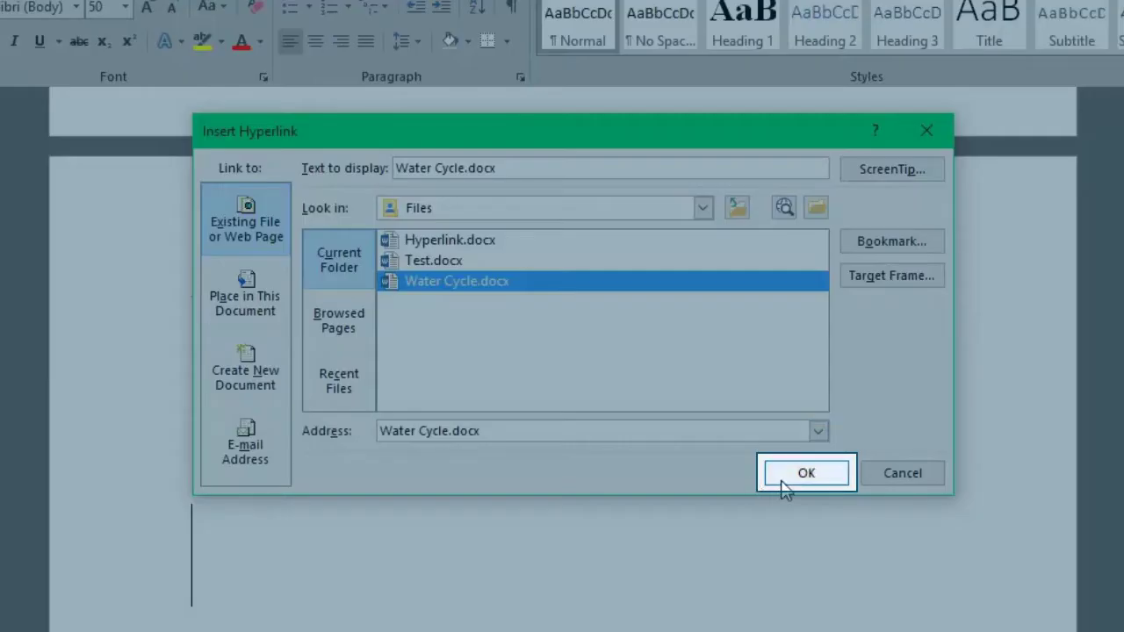
{"action": "left_click", "coordinate": [782, 478]}
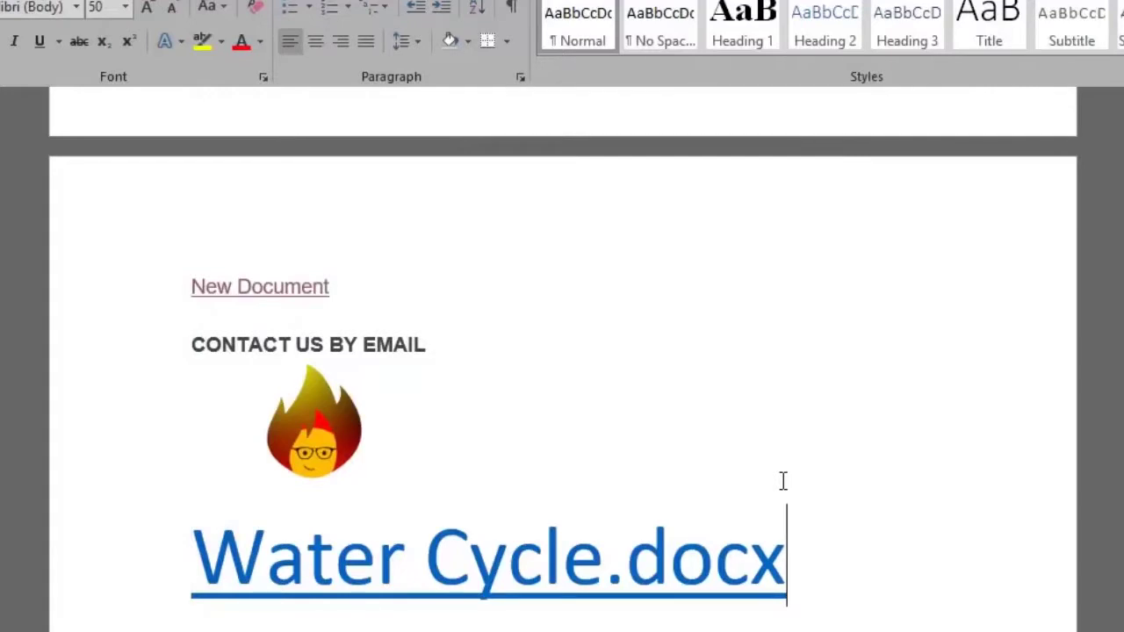
Follow the Water Cycle.docx link to open it, then select EMAIL in the heading.
{"action": "scroll", "coordinate": [863, 477], "scroll_direction": "down", "scroll_amount": 1}
{"action": "scroll", "coordinate": [861, 477], "scroll_direction": "down", "scroll_amount": 4}
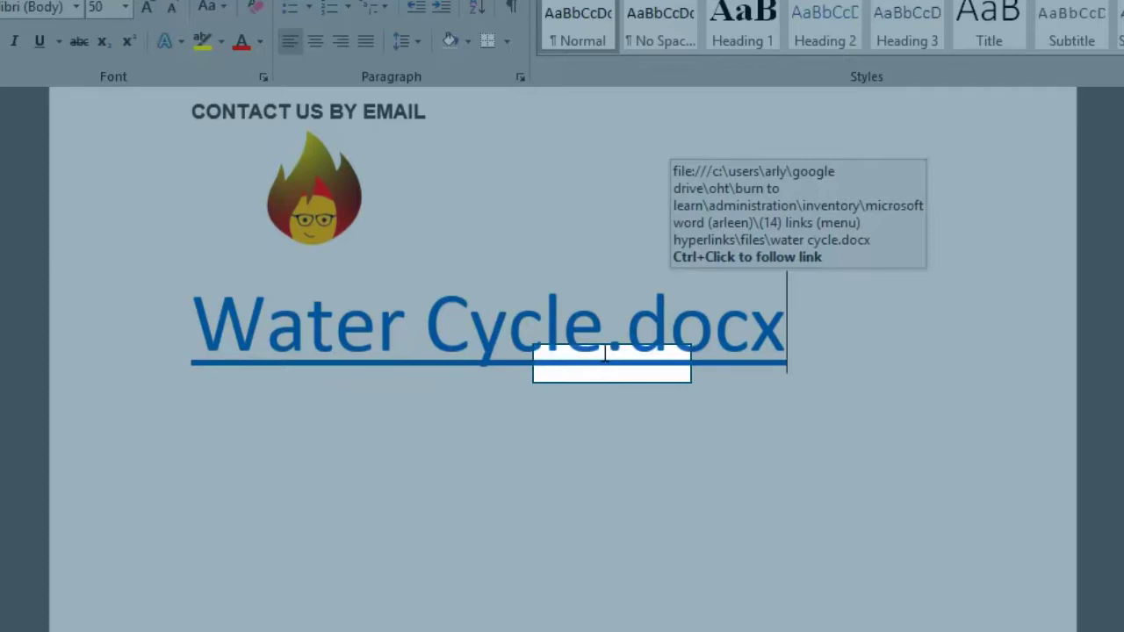
{"action": "key", "text": "ctrl"}
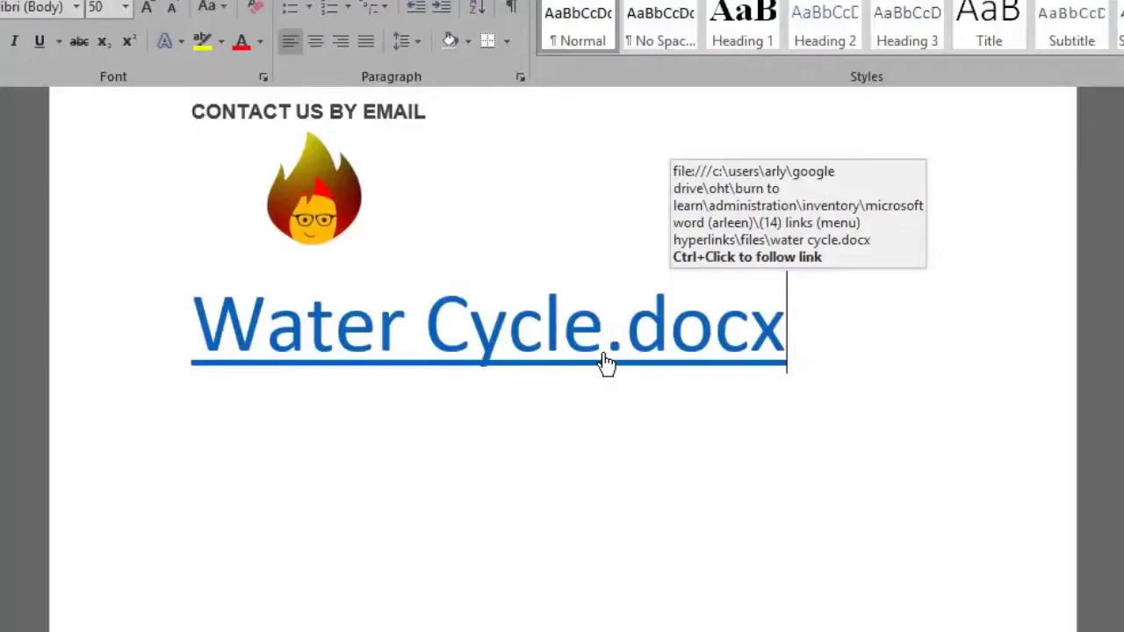
{"action": "left_click", "coordinate": [607, 363], "text": "ctrl"}
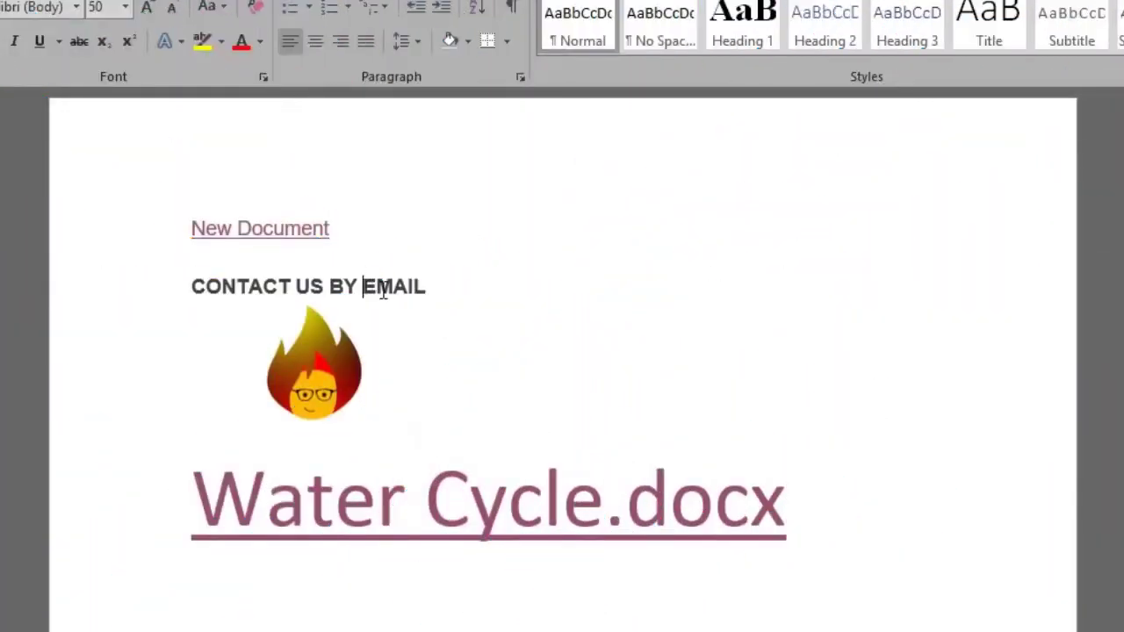
{"action": "left_click_drag", "start_coordinate": [364, 289], "coordinate": [427, 290]}
Link EMAIL to the contact e-mail address with subject 'Thank You for Contacting Us!'.
{"action": "right_click", "coordinate": [395, 272]}
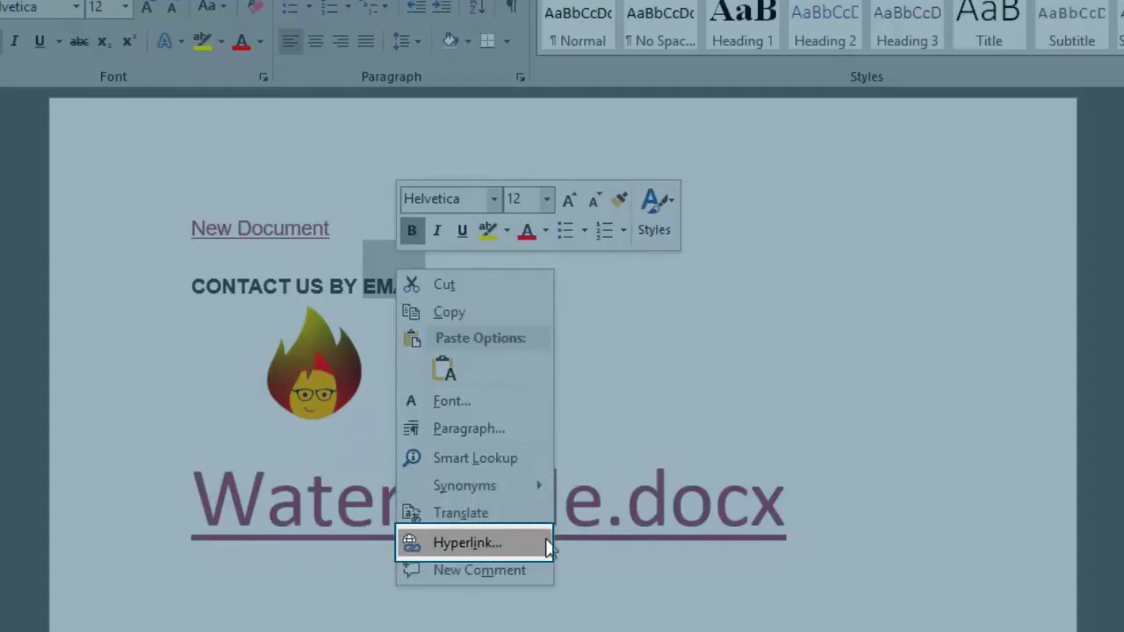
{"action": "left_click", "coordinate": [548, 544]}
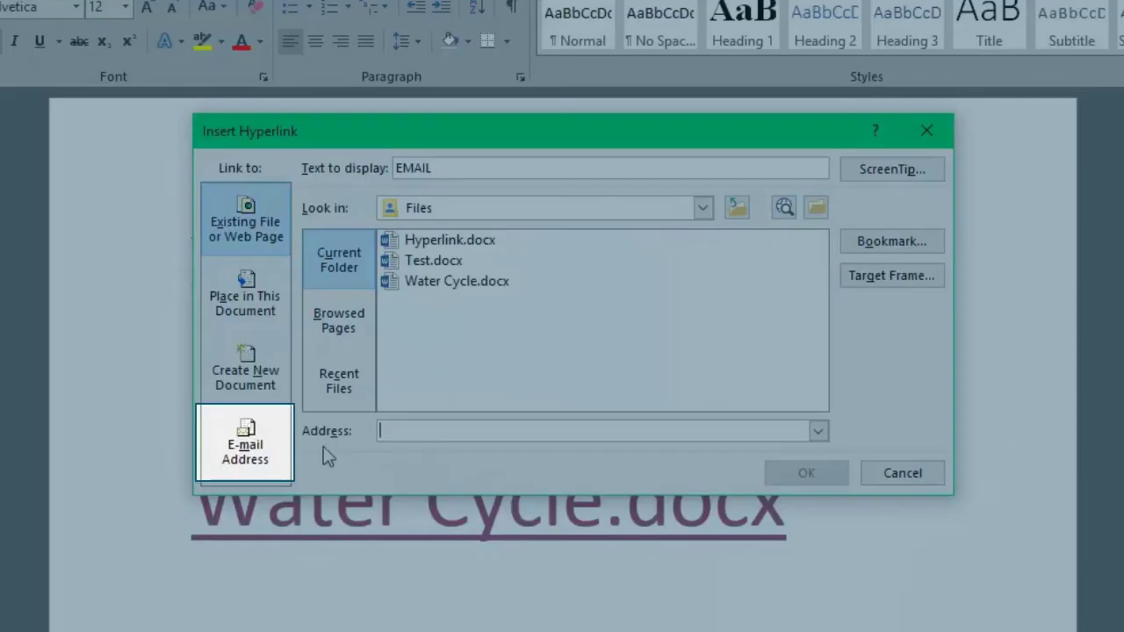
{"action": "left_click", "coordinate": [274, 470]}
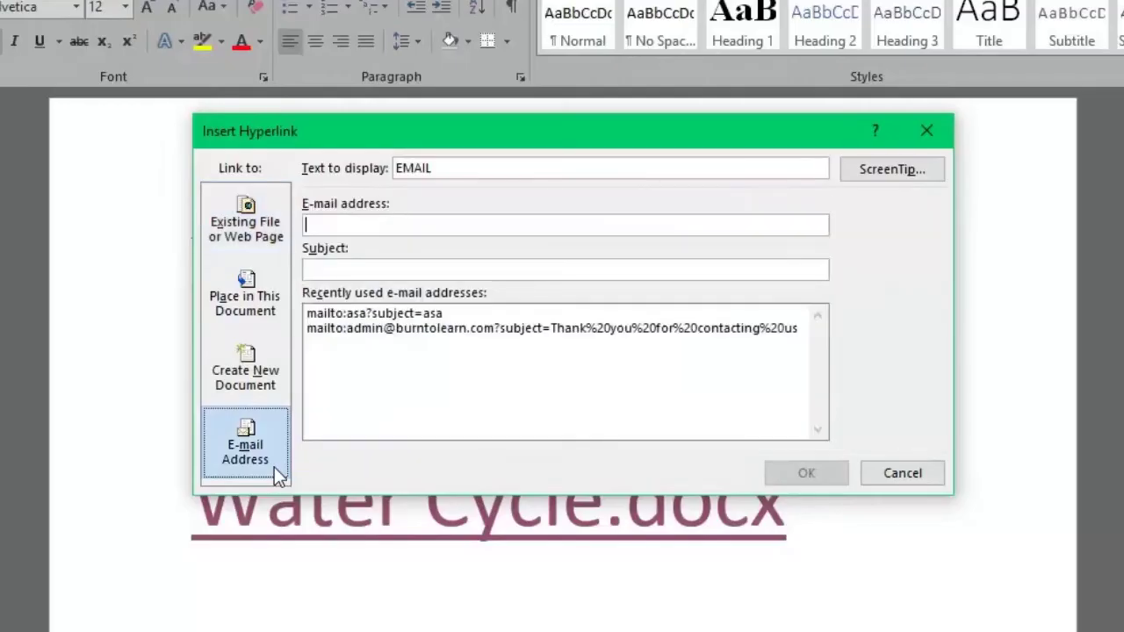
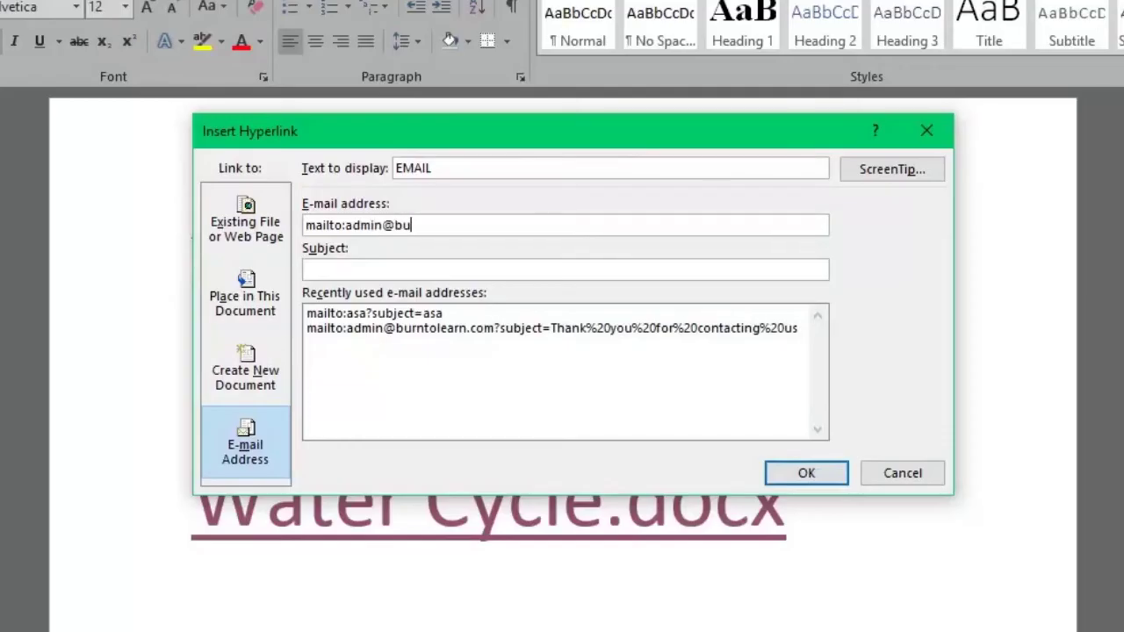
{"action": "key", "text": "Tab"}
{"action": "type", "text": "Thank You for Contacting Us!"}
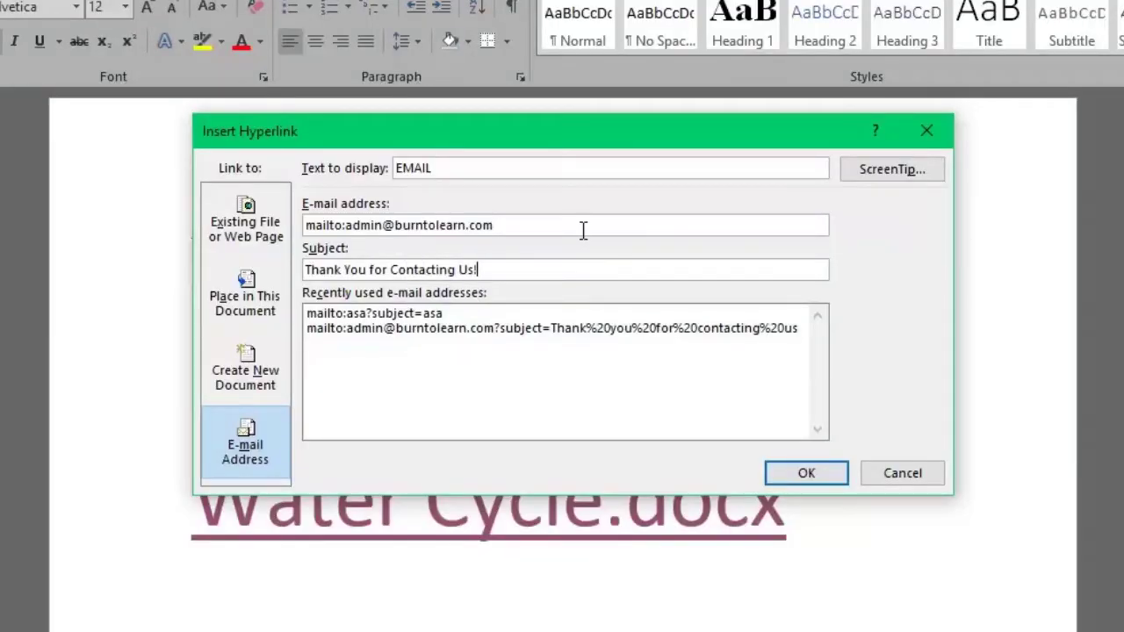
{"action": "left_click", "coordinate": [835, 475]}
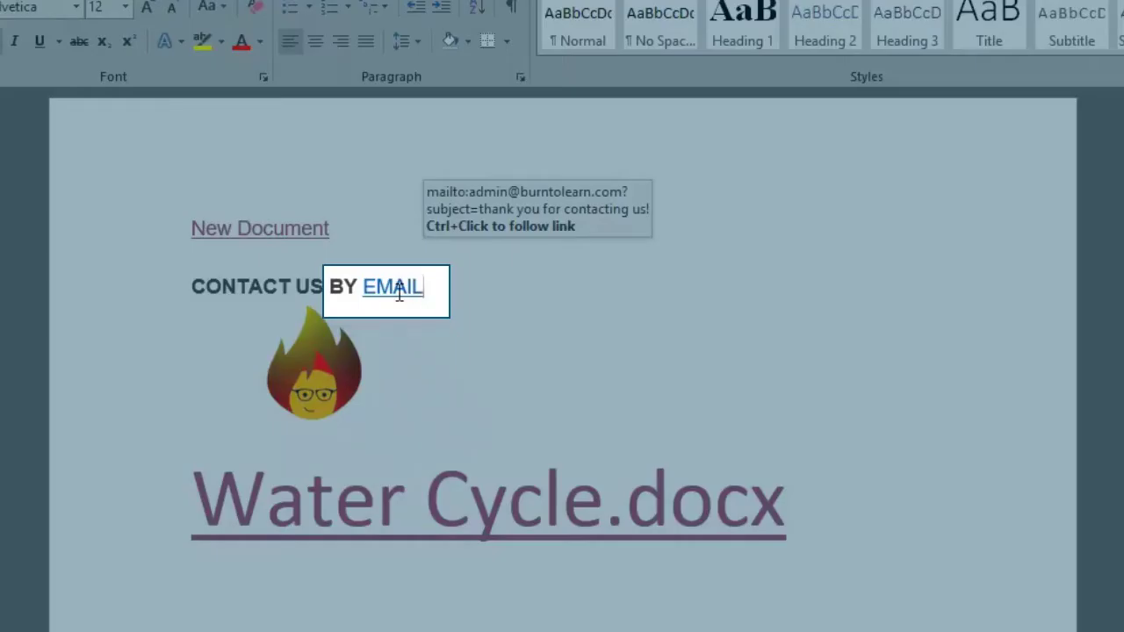
Ctrl+click the EMAIL link to open a pre-filled Outlook message.
{"action": "key", "text": "ctrl"}
{"action": "left_click", "coordinate": [398, 303], "text": "ctrl"}
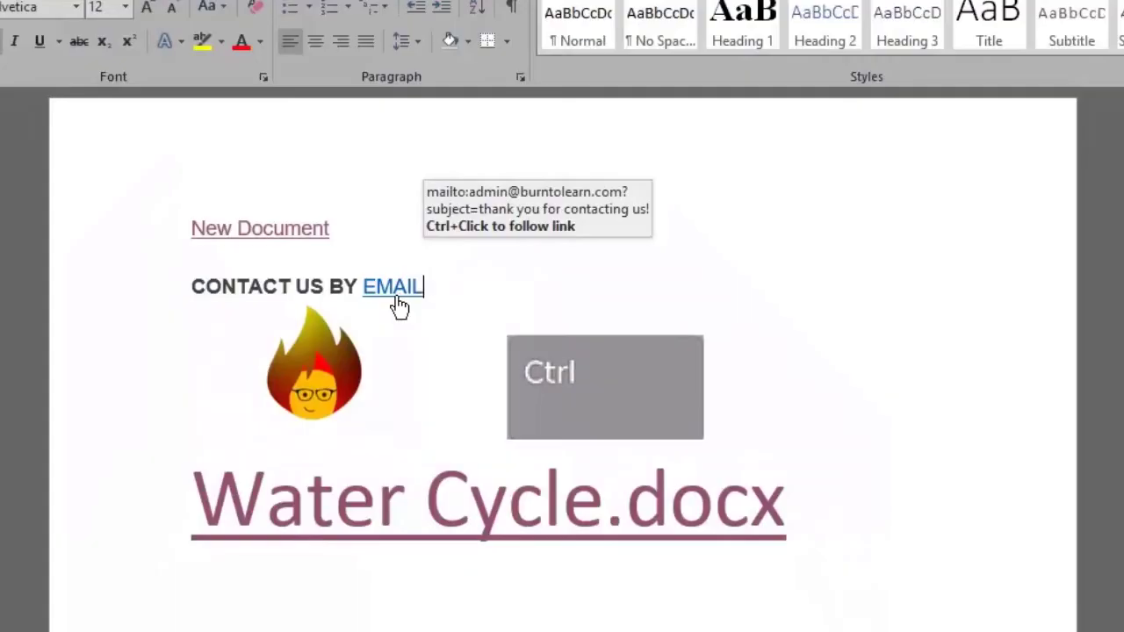